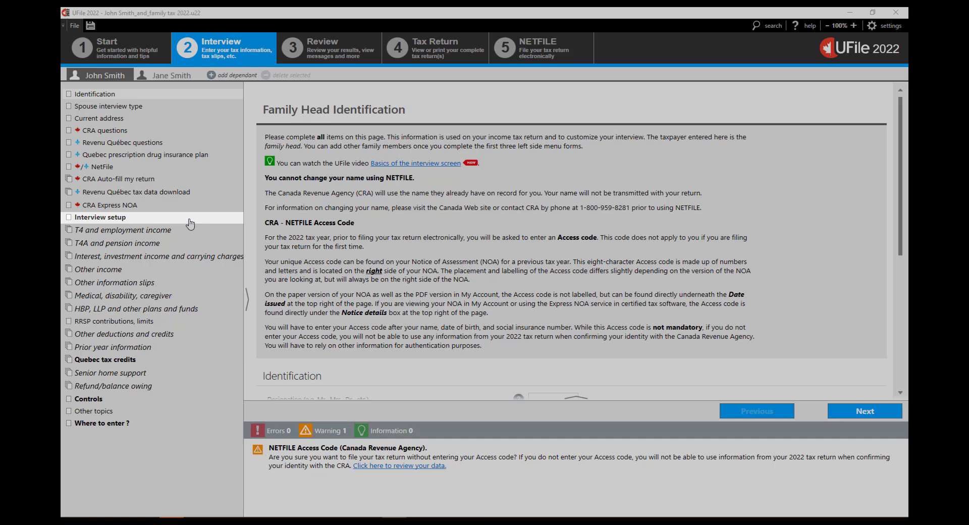
- Include the pension income, other income and split pension income topic in the interview setup and continue to the pension section
click(190, 221)
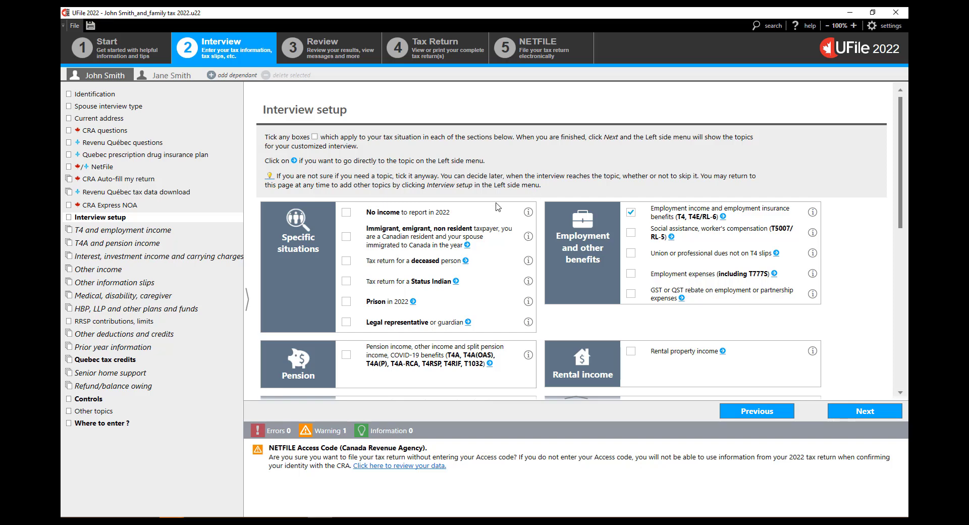
scroll(497, 207, down, 2)
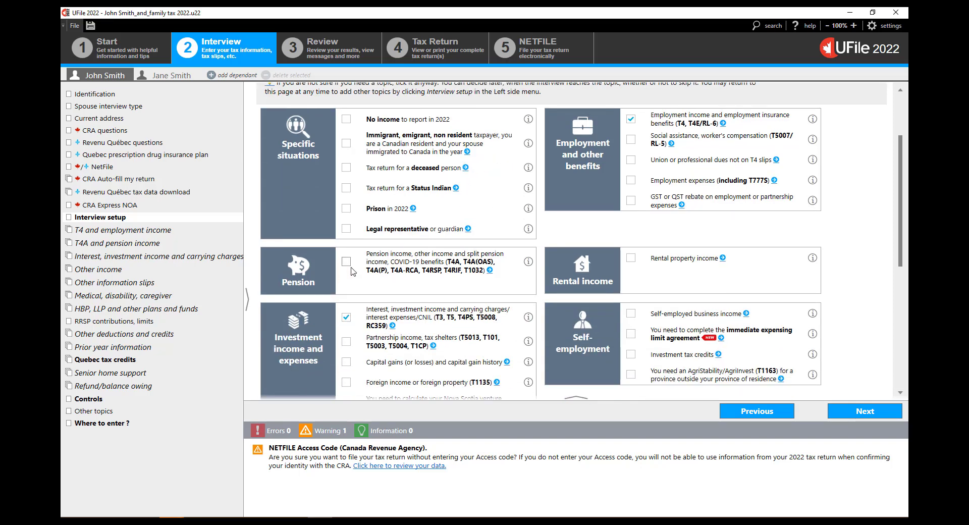
click(348, 267)
click(348, 263)
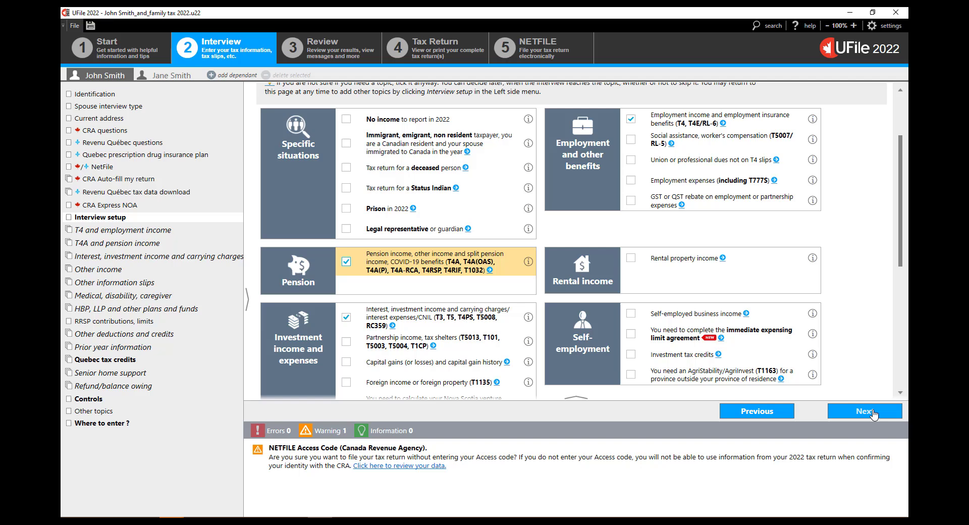
click(873, 414)
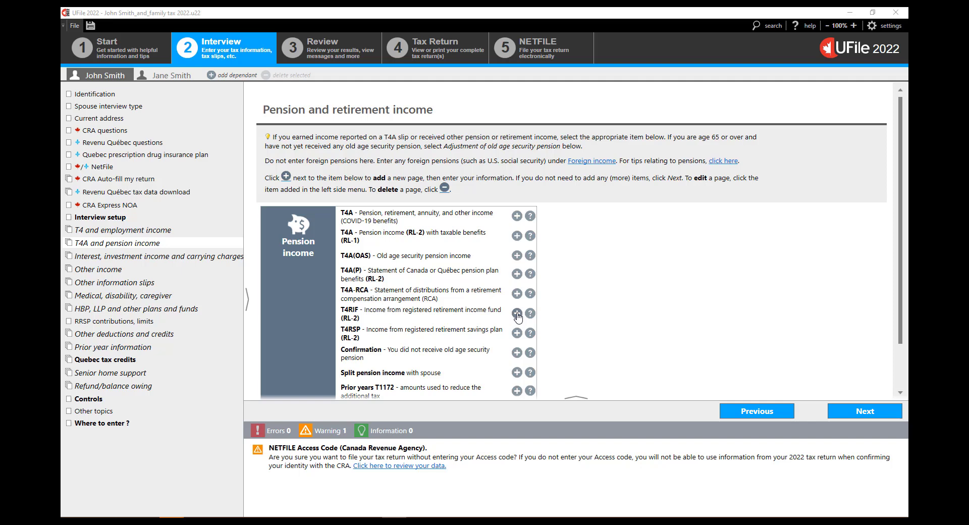
- Add a T4RIF income slip issued by Royal Bank, with a taxable RRIF amount of $50,000 in box 16
click(517, 314)
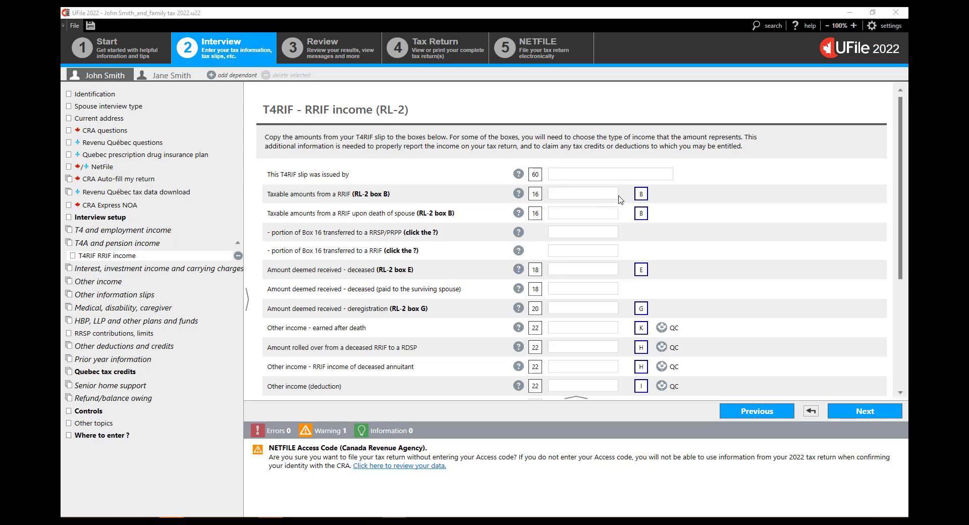
click(612, 176)
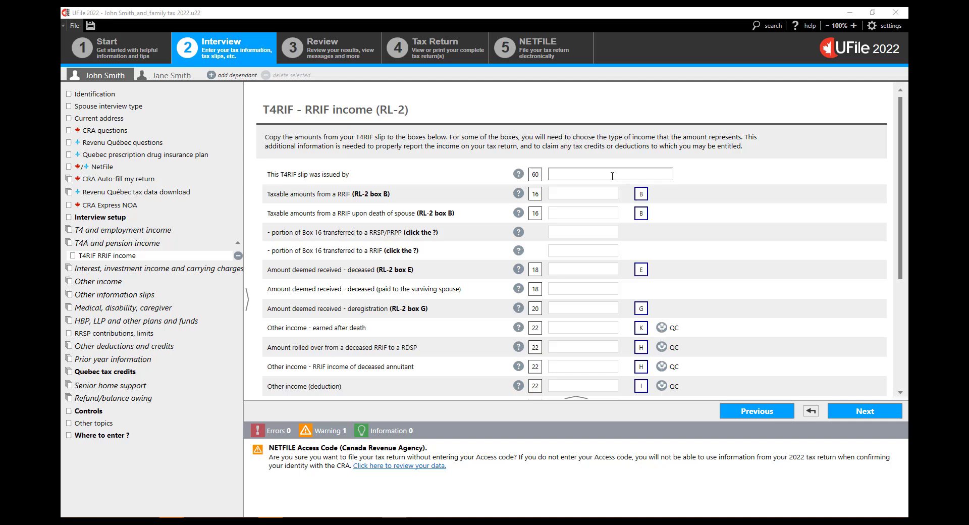
click(612, 176)
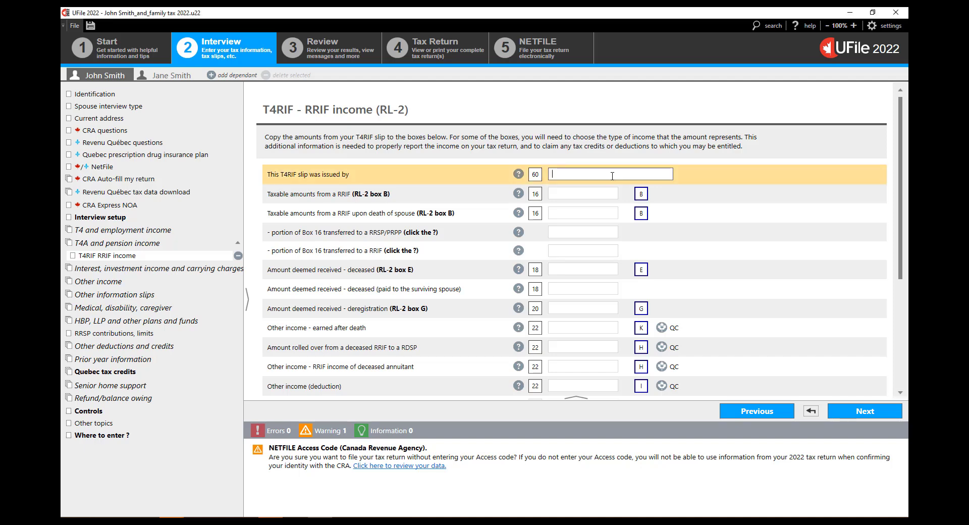
text(Royal Bank)
click(613, 191)
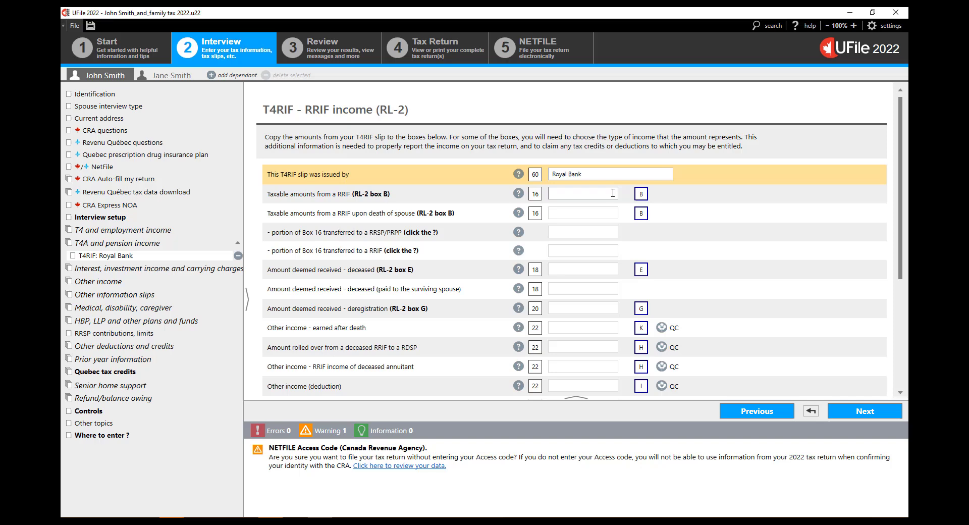
click(613, 194)
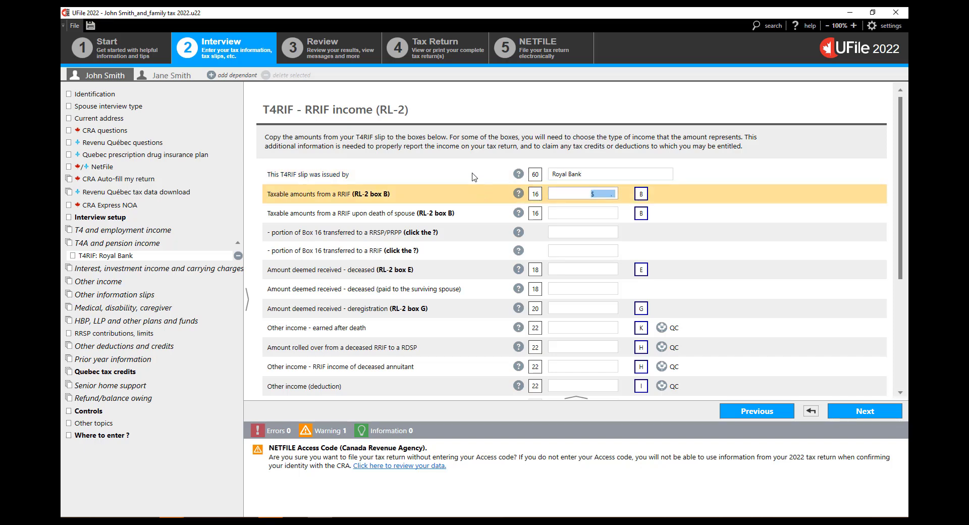
text(50000)
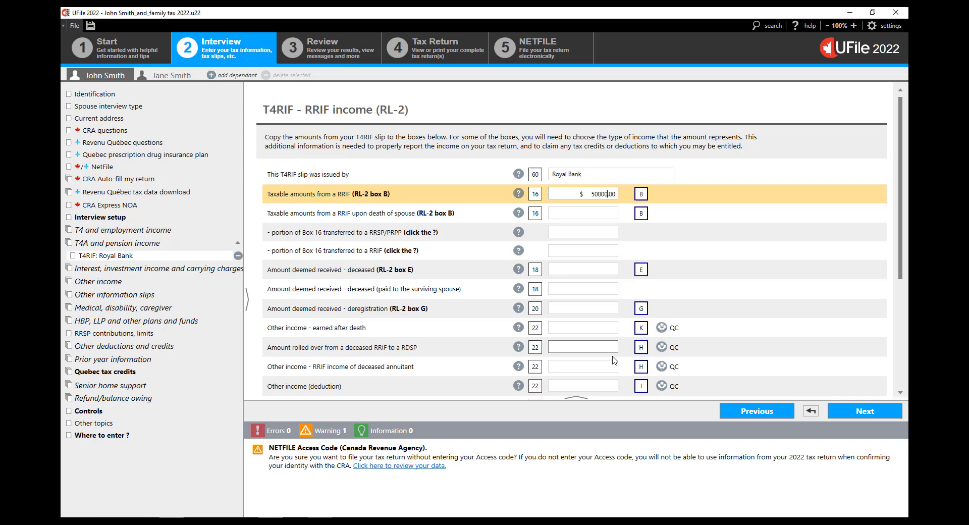
- Enter $5,000 as federal income tax deducted on the T4RIF slip and return to the T4A and pension income page
scroll(609, 327, down, 3)
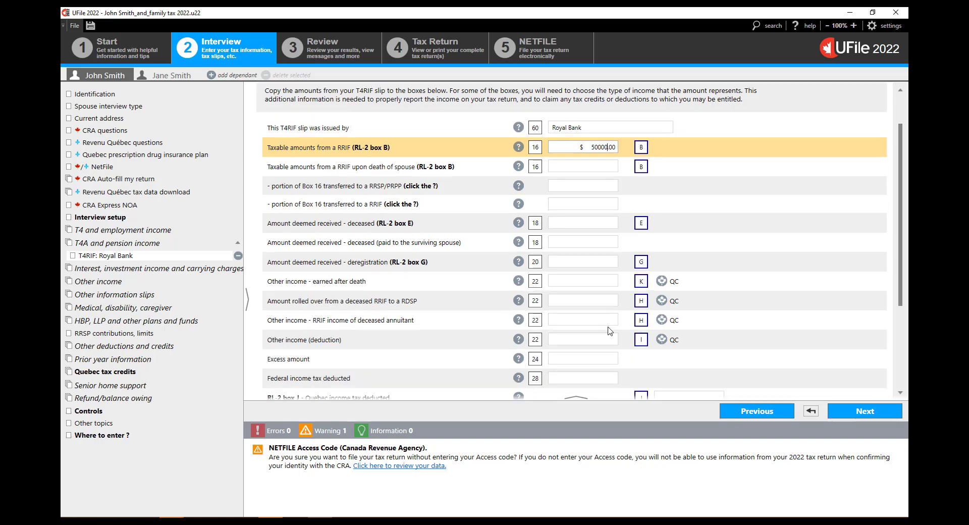
click(601, 355)
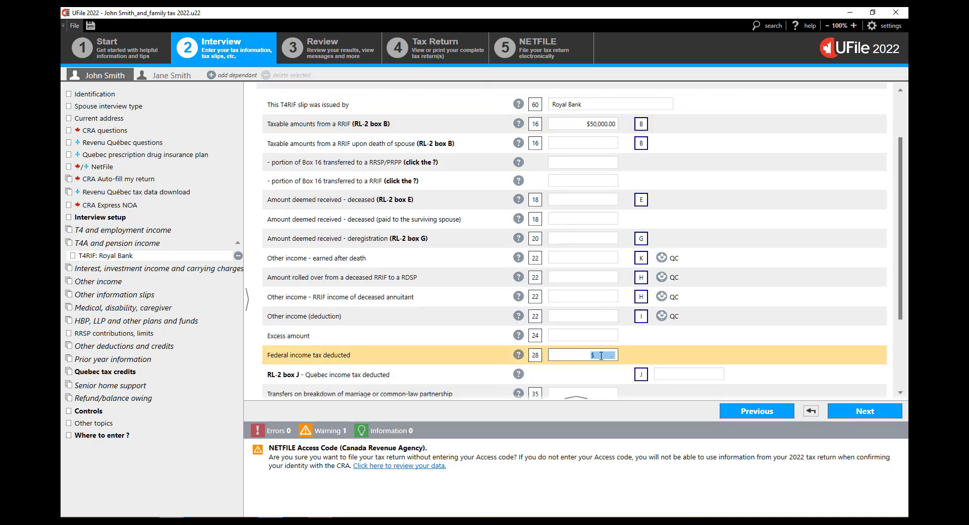
text(5000)
click(868, 415)
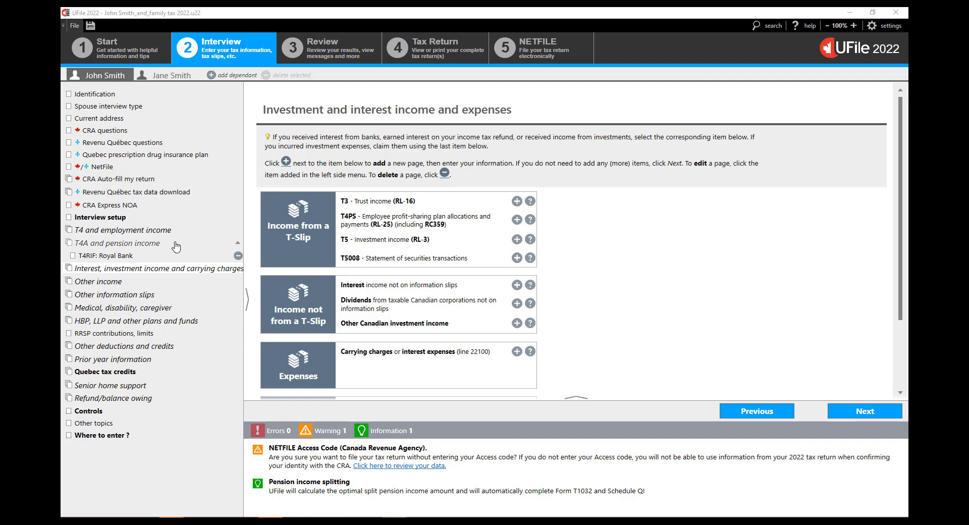
click(176, 246)
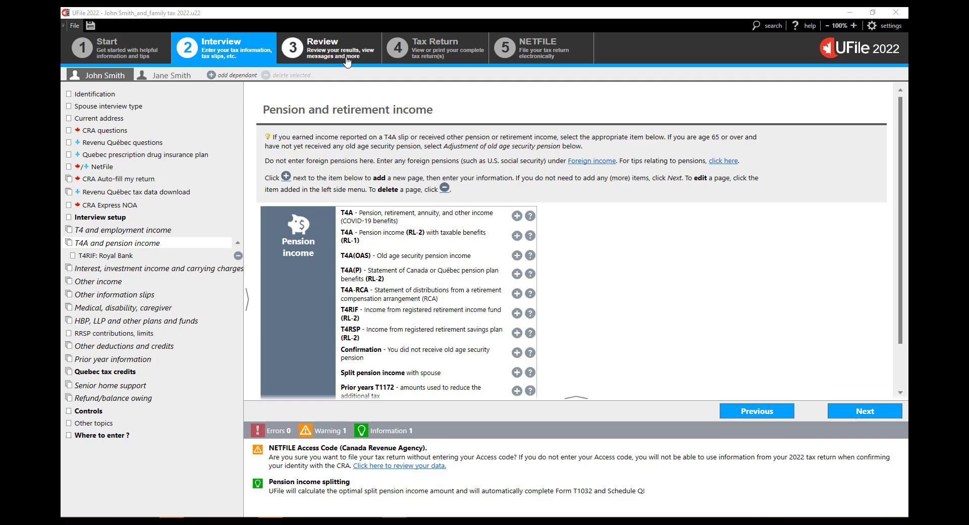
- Review the calculated results, then examine the federal and Quebec savings in the tax return's report on split-pension income
click(347, 61)
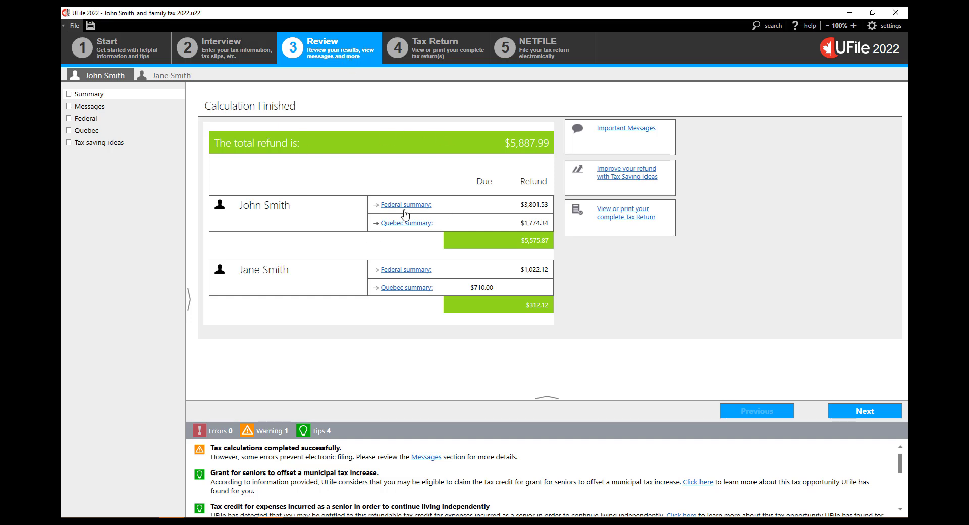
click(436, 60)
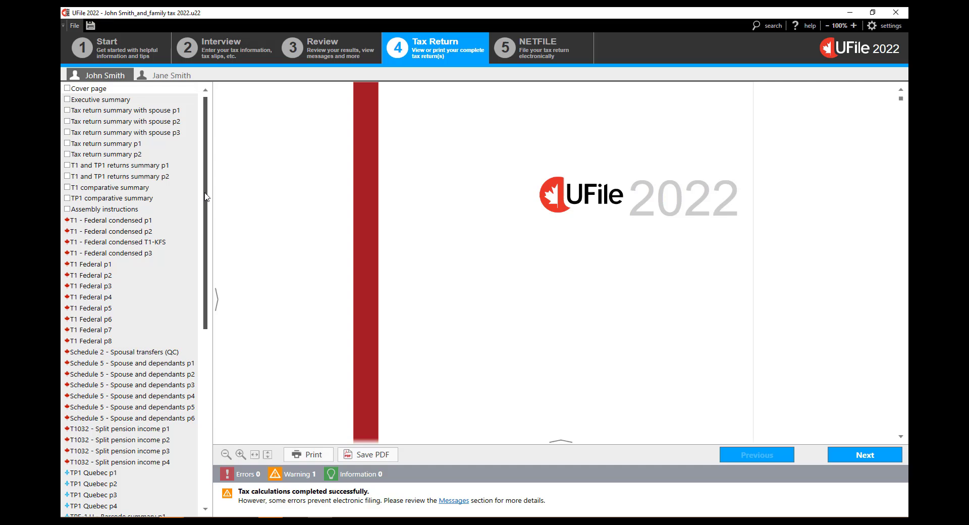
drag(205, 202, 207, 438)
click(132, 388)
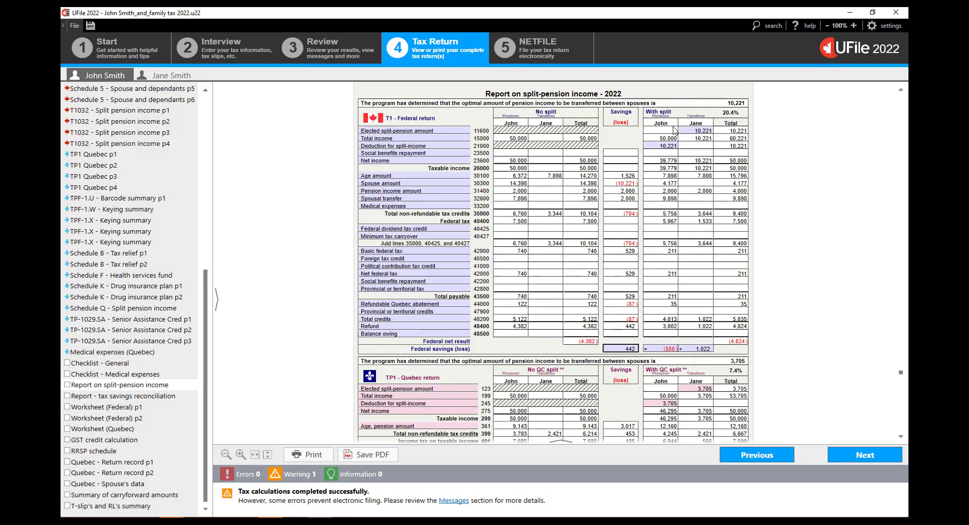
click(706, 104)
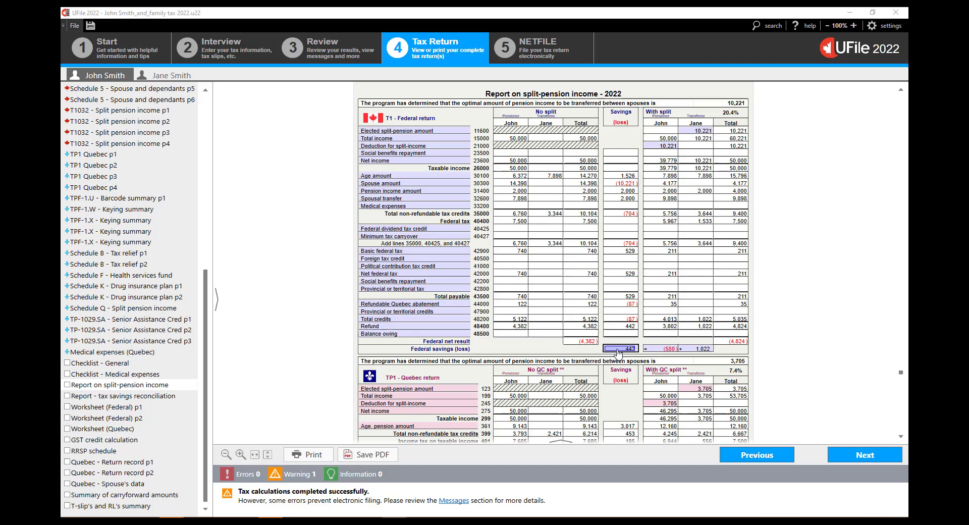
scroll(571, 308, down, 3)
scroll(570, 309, down, 3)
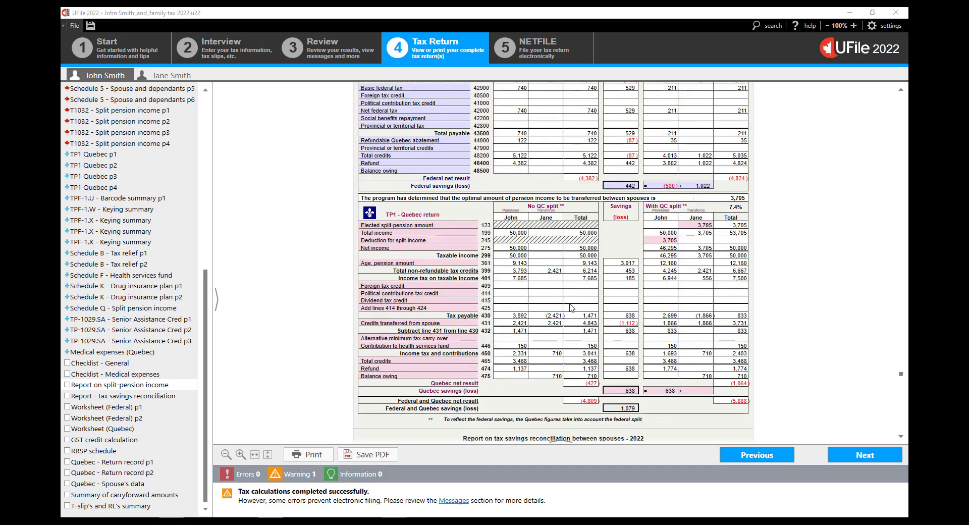
click(624, 372)
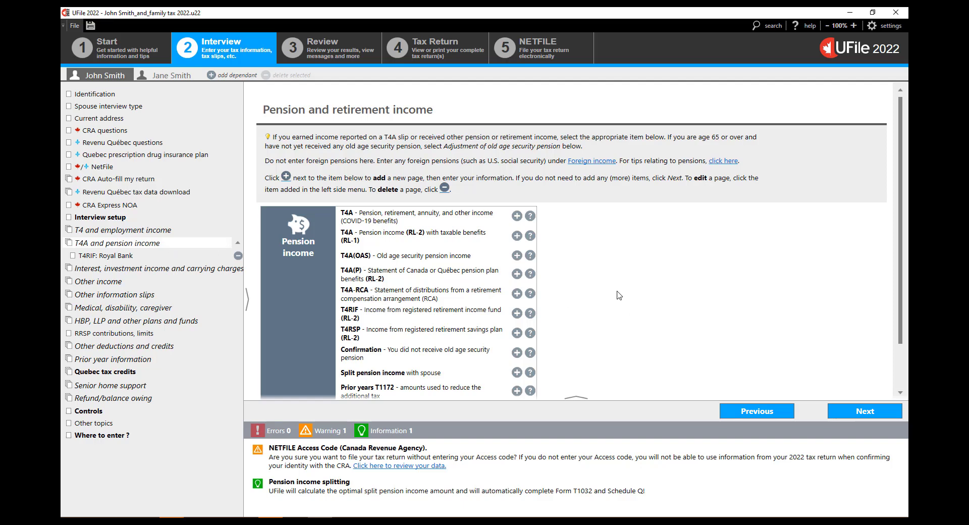
- Add a split pension income page and choose to transfer $5,000 of eligible pension income to the spouse
scroll(619, 295, down, 2)
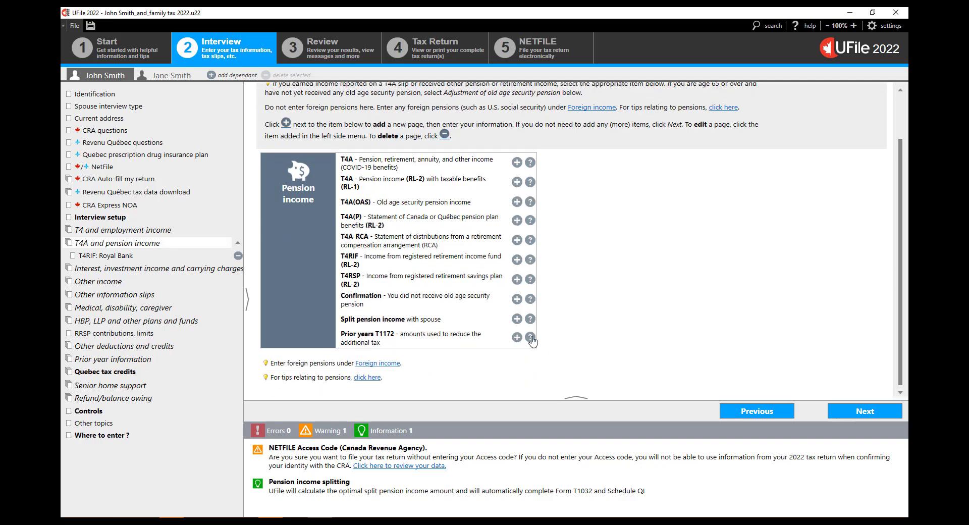
click(517, 320)
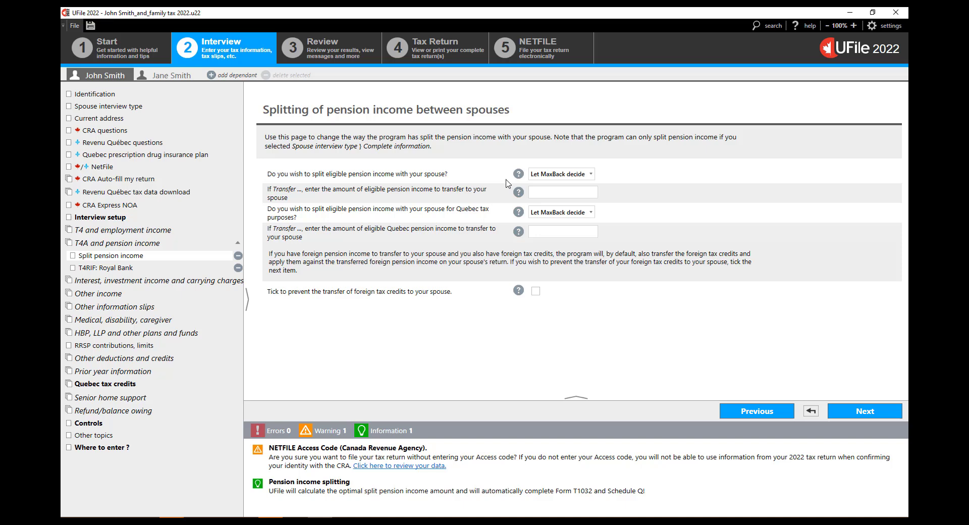
click(571, 179)
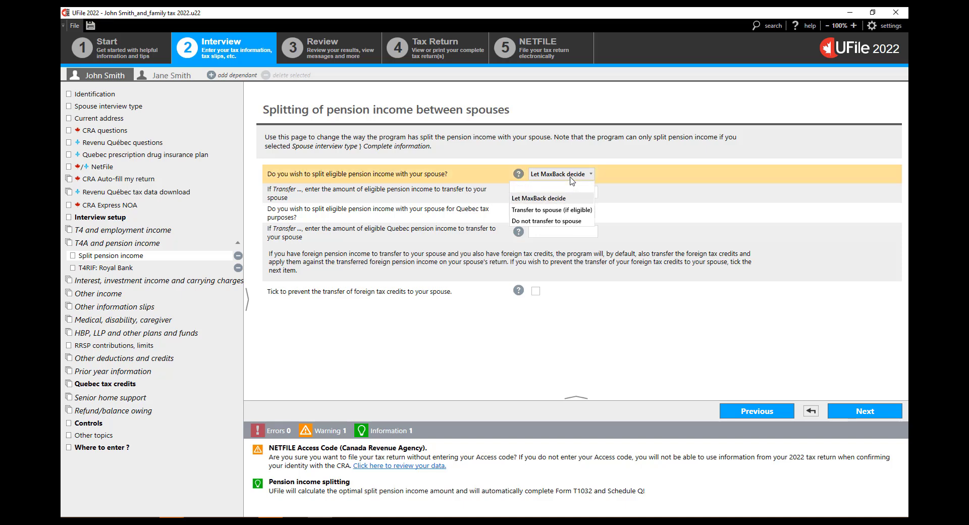
click(560, 215)
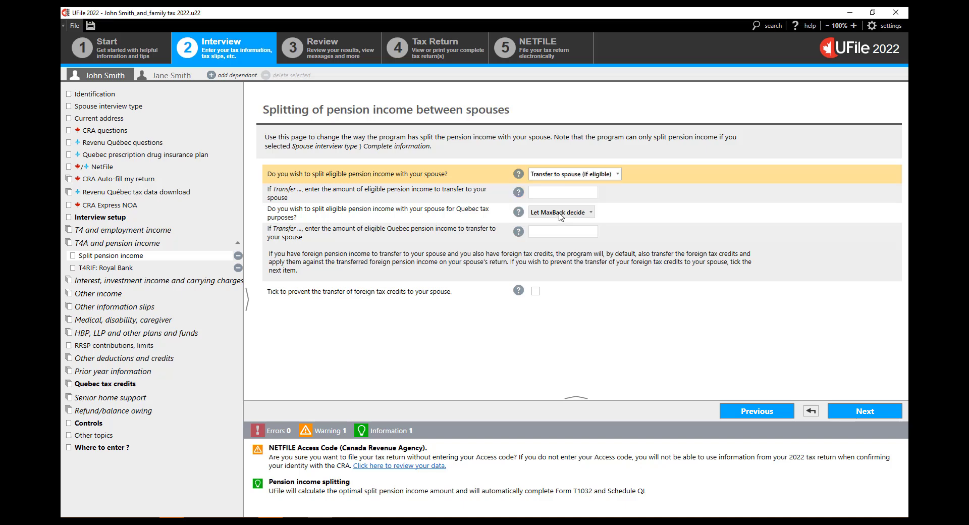
click(589, 193)
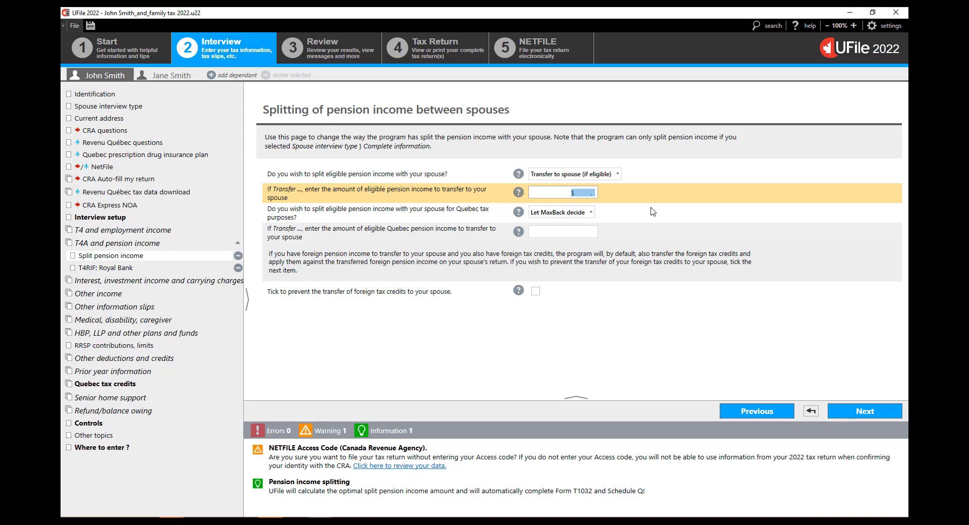
text(5000)
key(Tab)
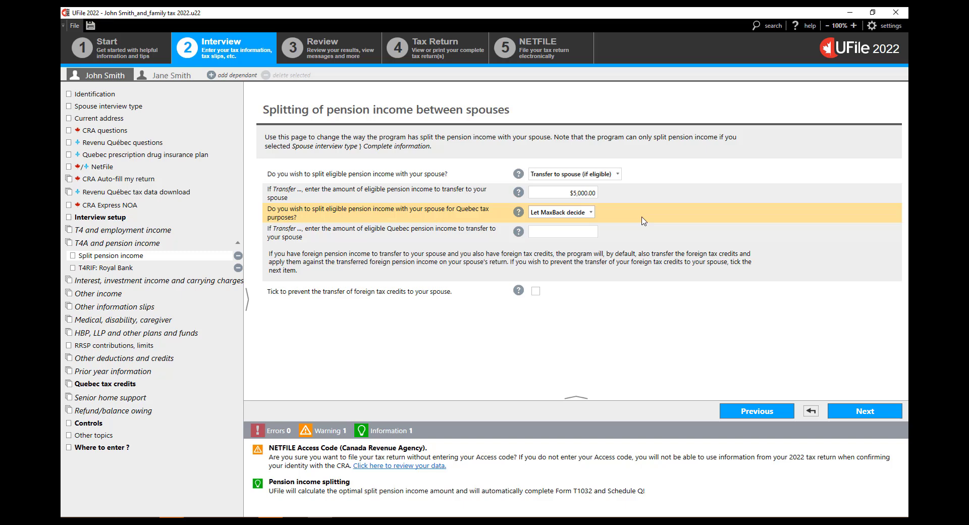
- For Quebec tax purposes, choose to transfer $5,000 of eligible pension income to the spouse, then continue to the following page
click(589, 214)
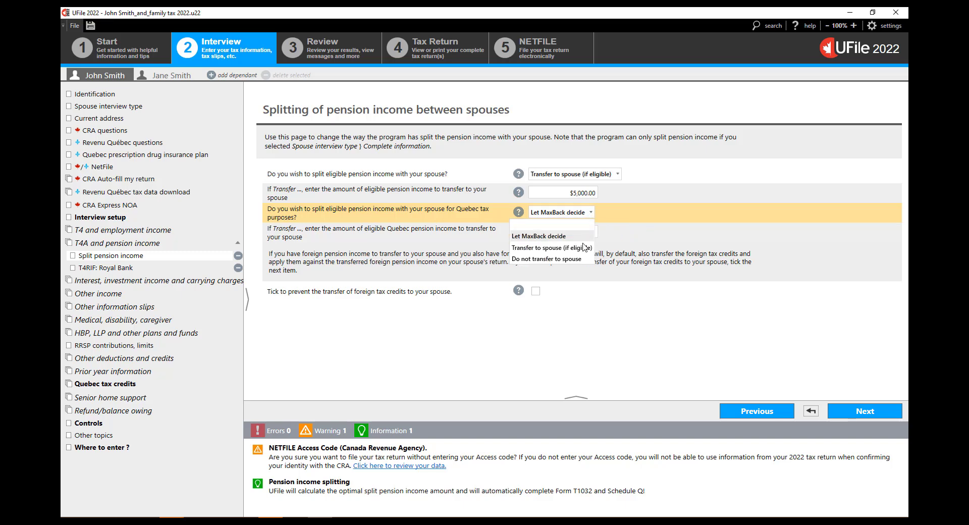
click(566, 252)
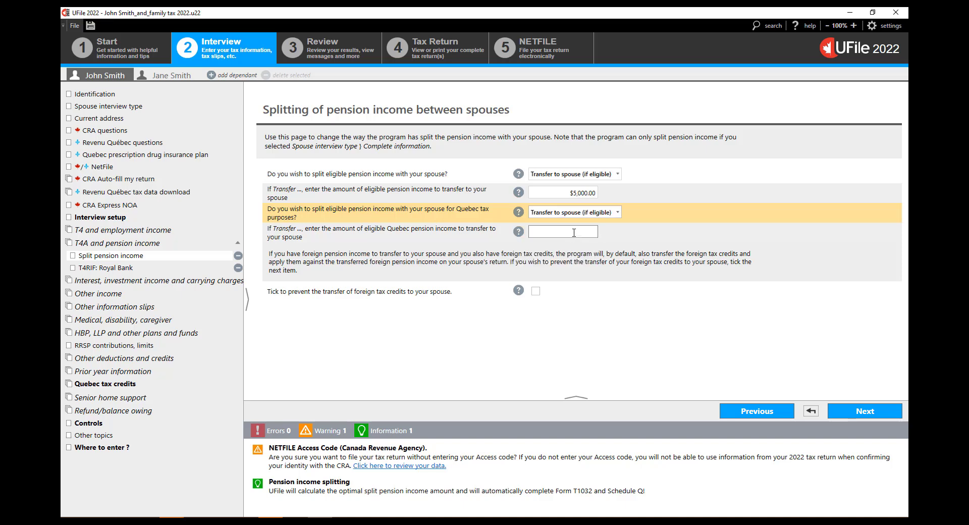
click(574, 232)
text(500)
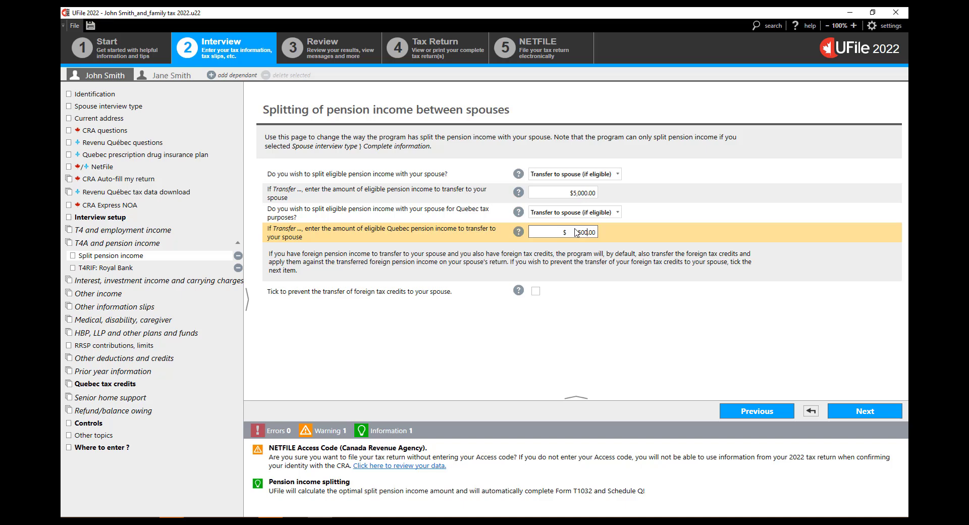
text(0)
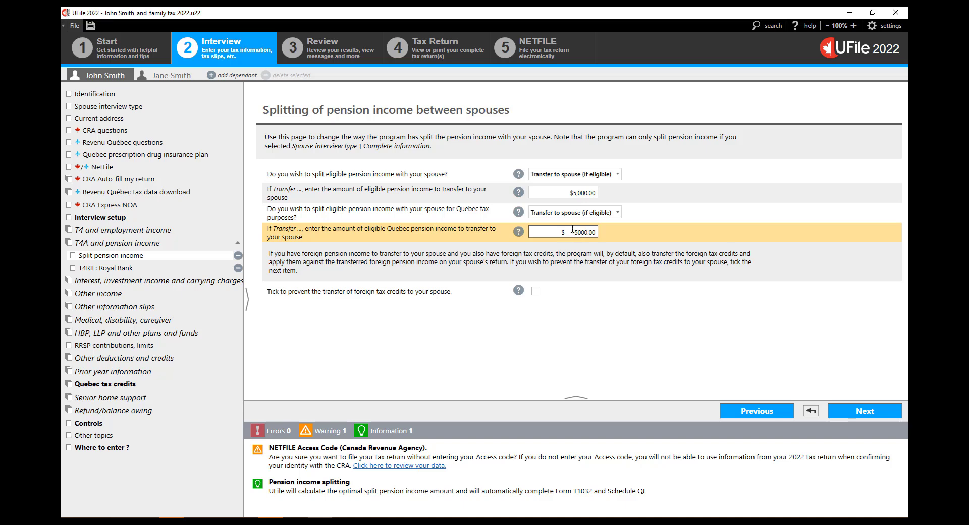
click(669, 268)
click(865, 412)
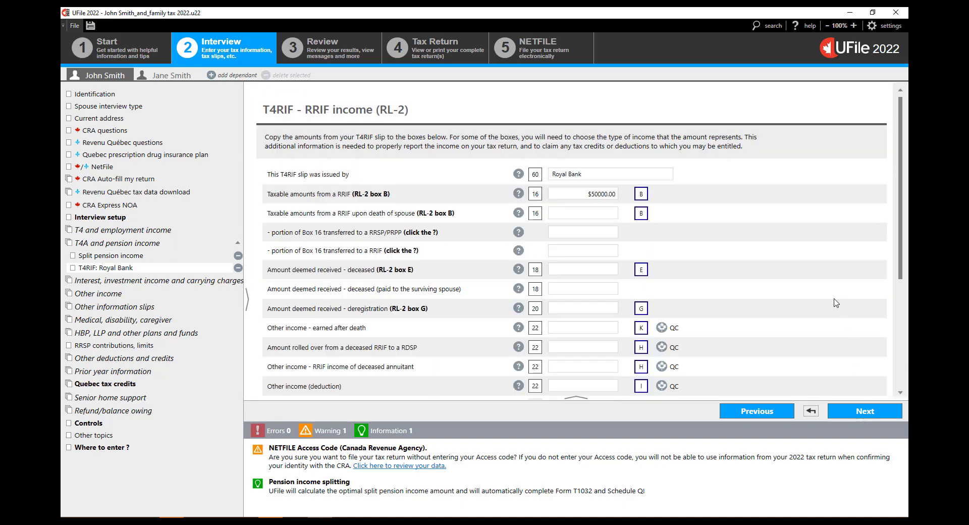